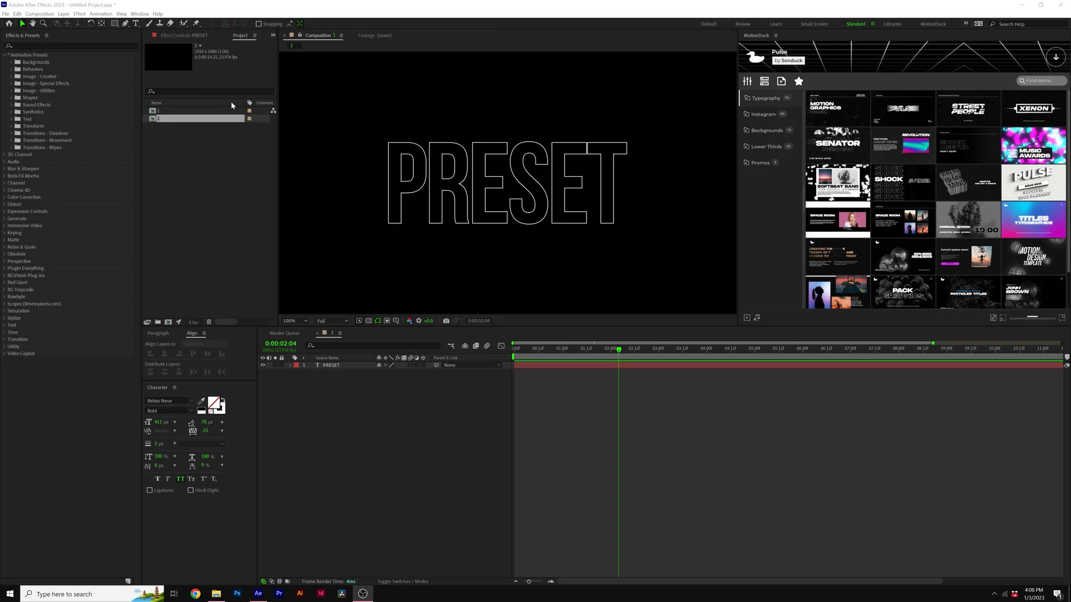
Show the Effects & Presets panel and expand Animation Presets > Text to list its categories
click(7, 56)
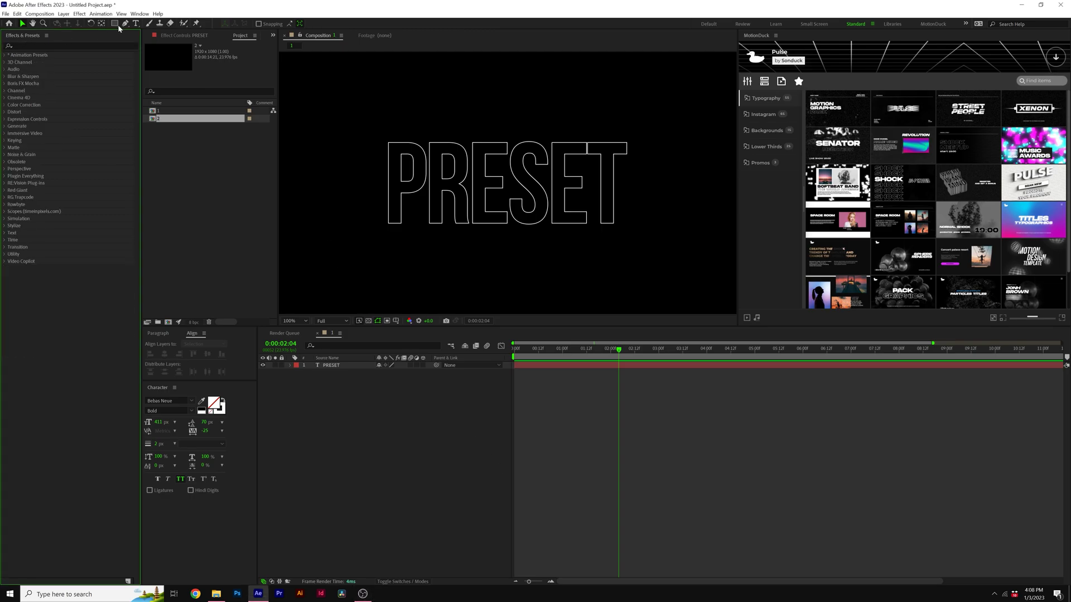
click(139, 14)
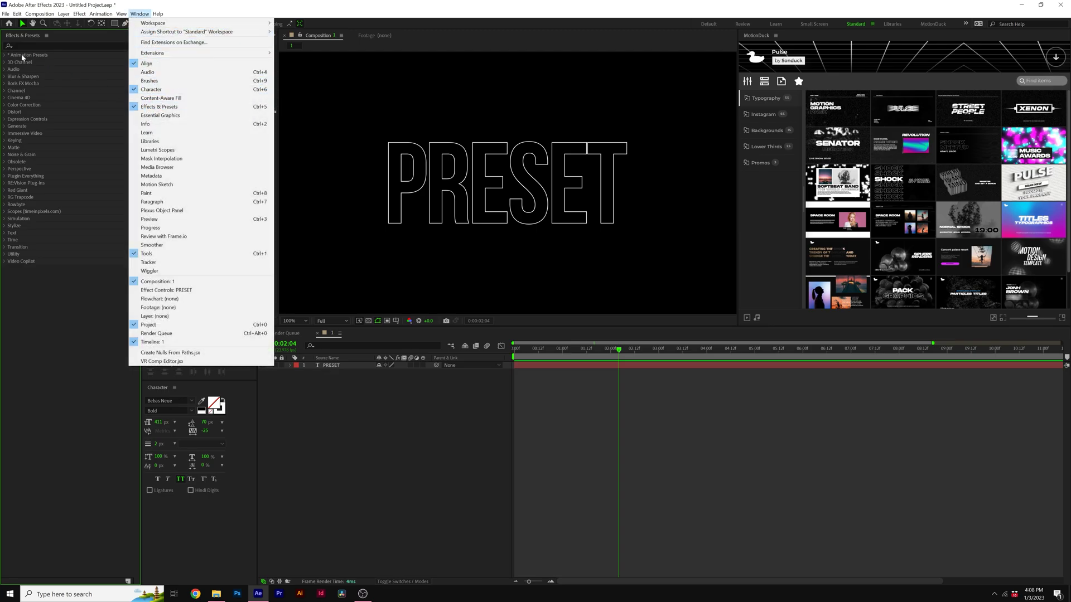
click(159, 107)
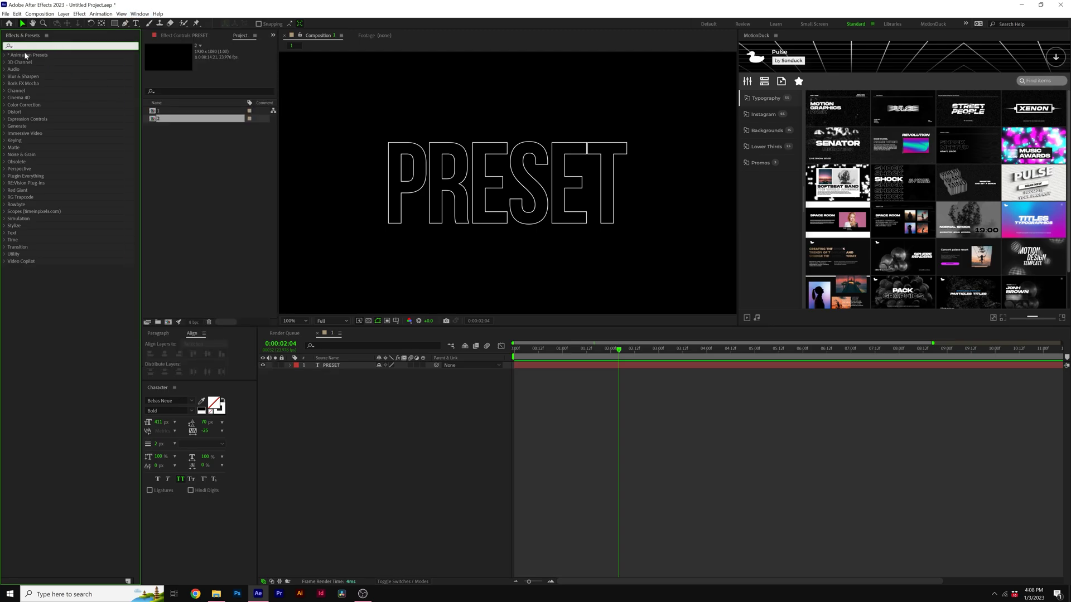
click(7, 55)
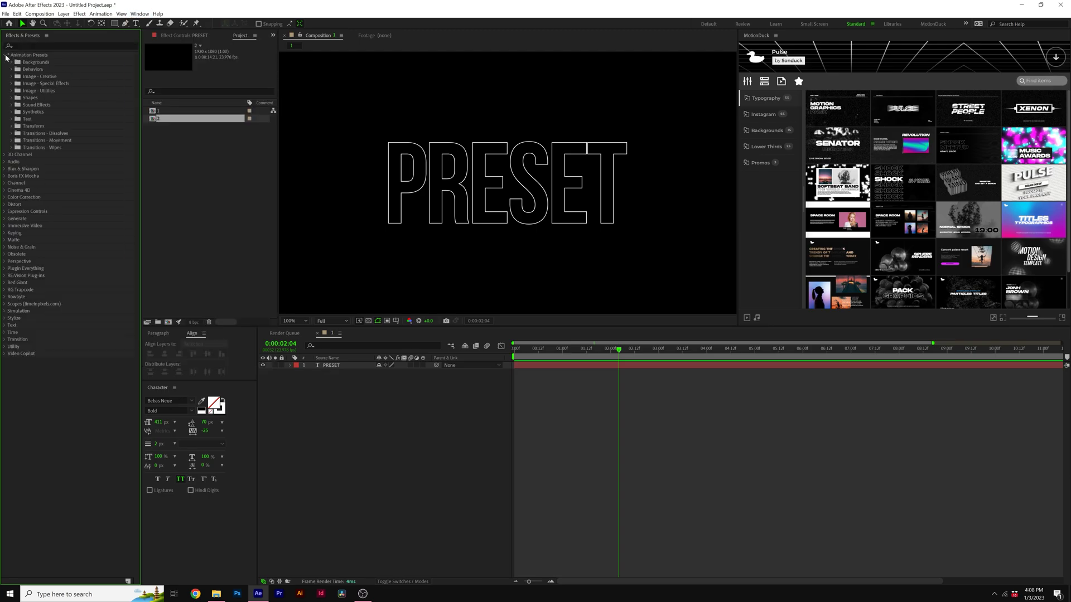
click(11, 119)
click(22, 113)
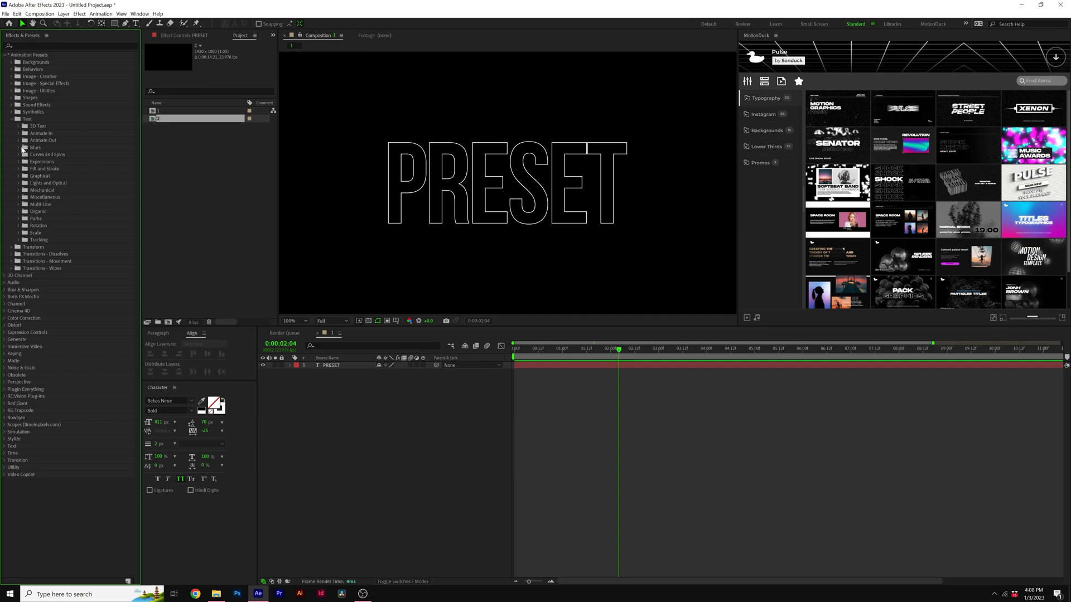
Apply the Animate In > Fade Up Characters preset to the PRESET layer and preview it
click(18, 133)
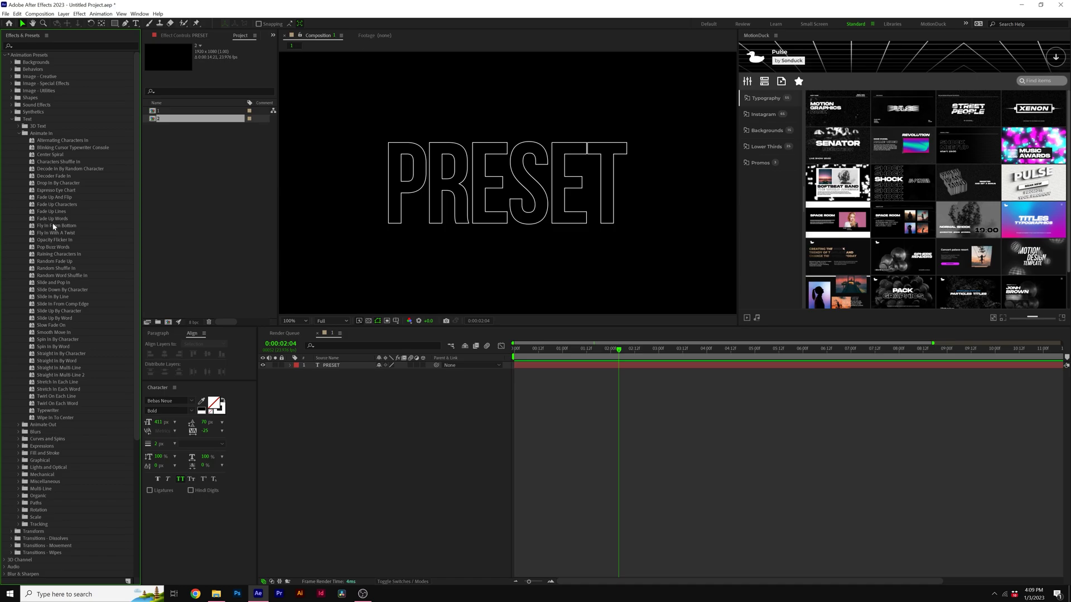
drag(53, 205, 333, 368)
key(space)
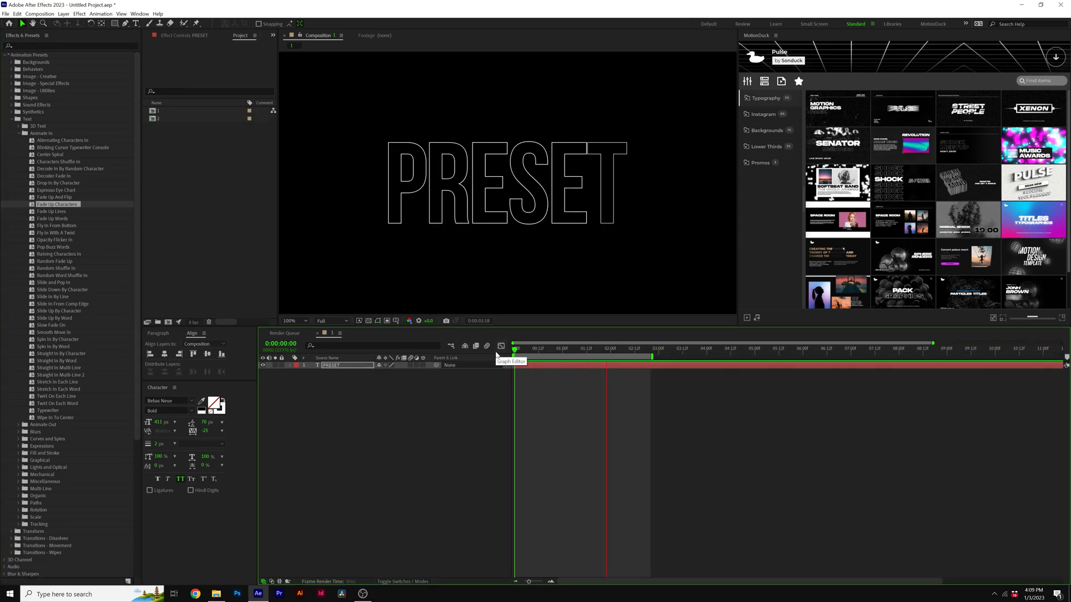
Move the final Start keyframe earlier to about one second, then select both Start keyframes
key(u)
click(596, 380)
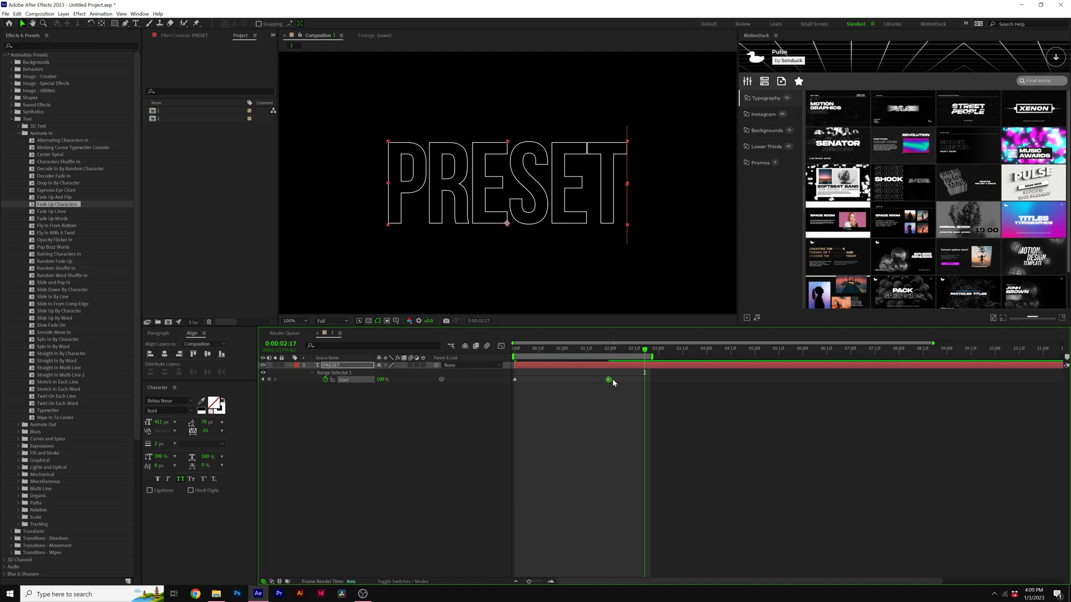
drag(610, 382, 508, 357)
drag(577, 378, 501, 393)
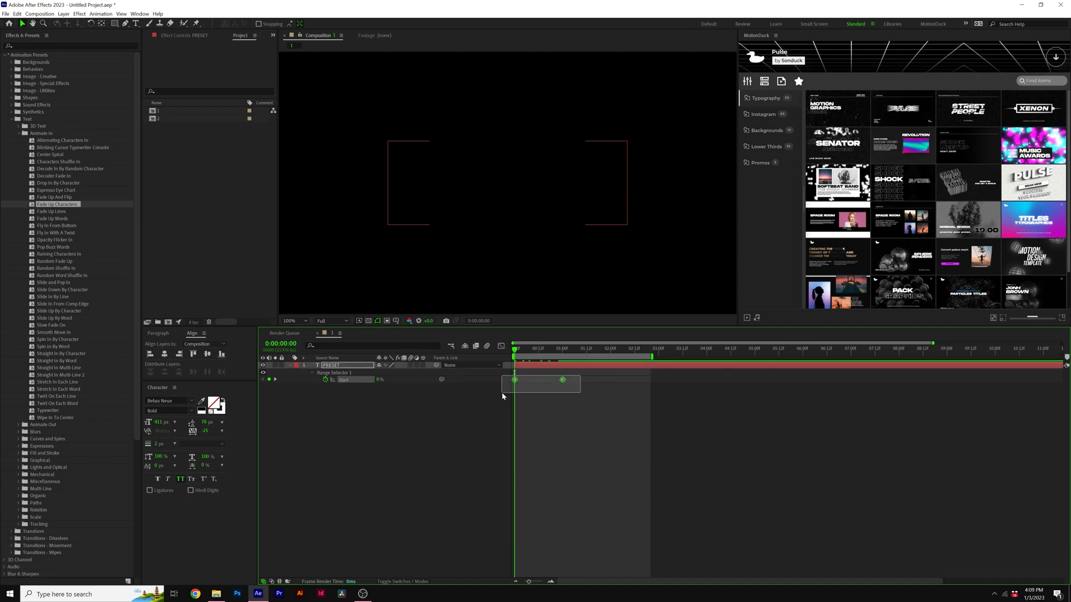
Drag a Start keyframe's influence handle in the Speed Graph into a sharp spike, then preview the reveal
click(501, 346)
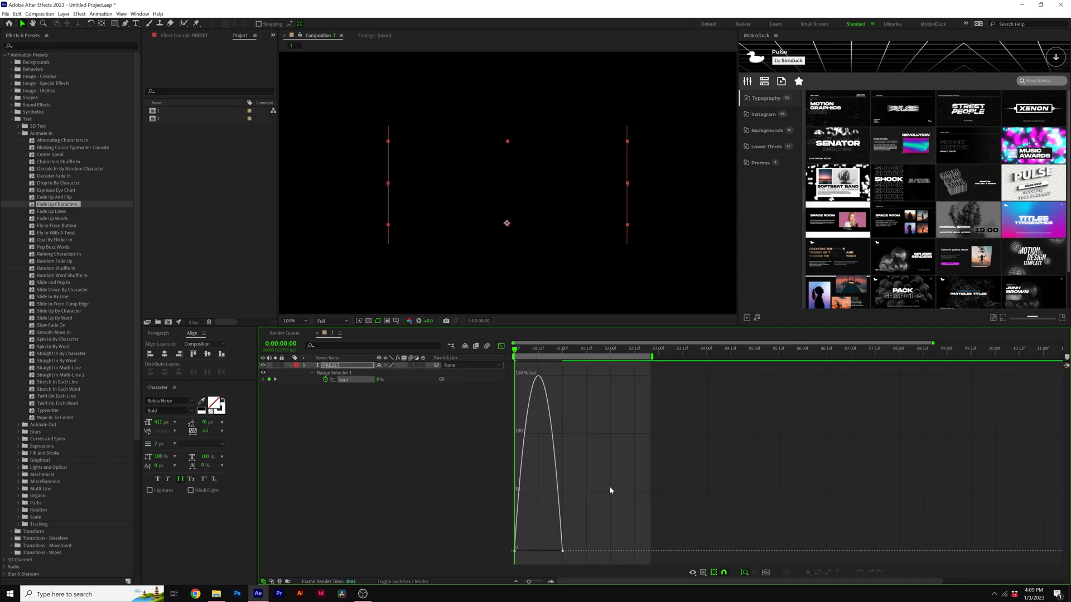
click(708, 574)
click(721, 499)
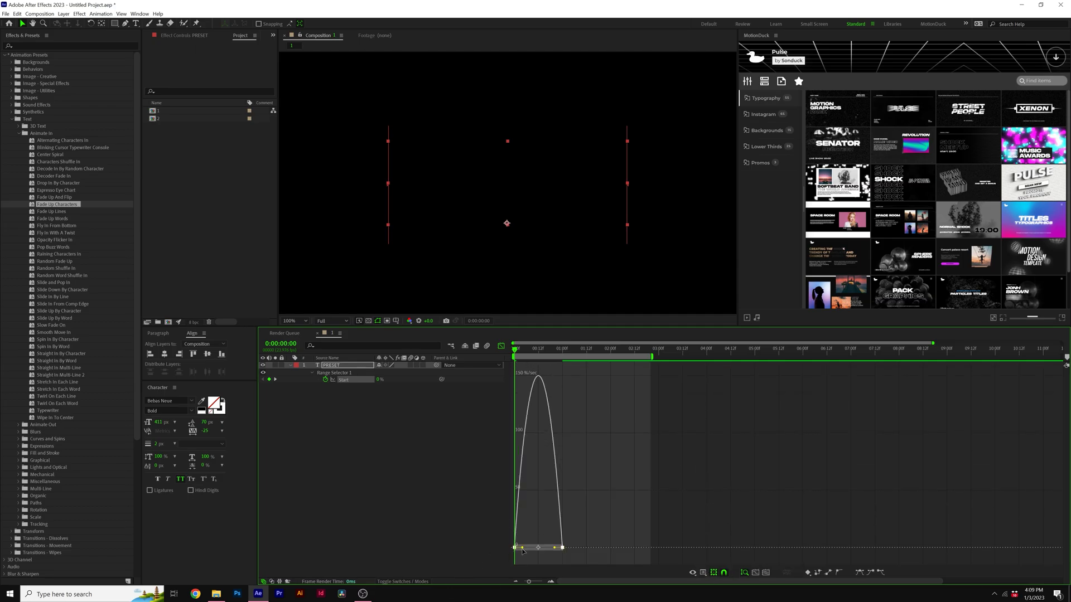
drag(522, 549, 538, 549)
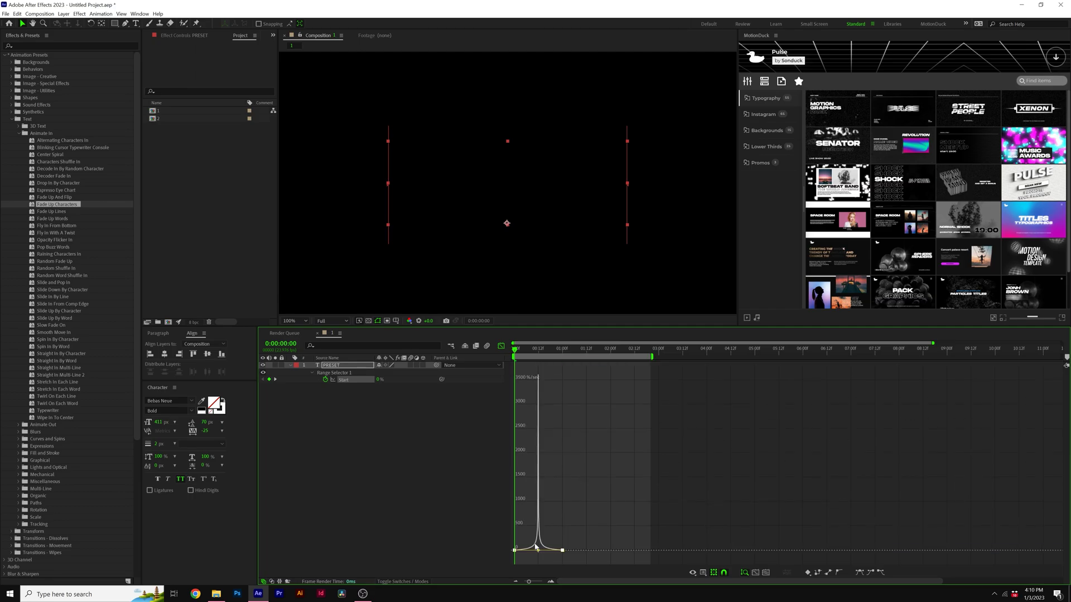
click(500, 347)
key(space)
key(space)
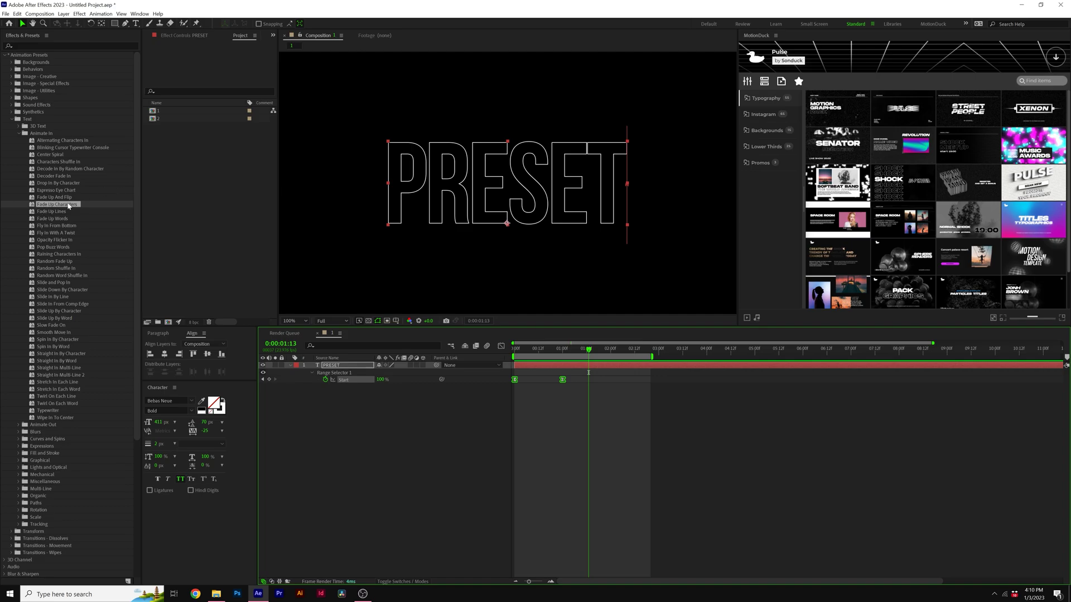
In Composition 2, apply the Typewriter preset to PRESET, preview it, and select Animator 1
double_click(160, 118)
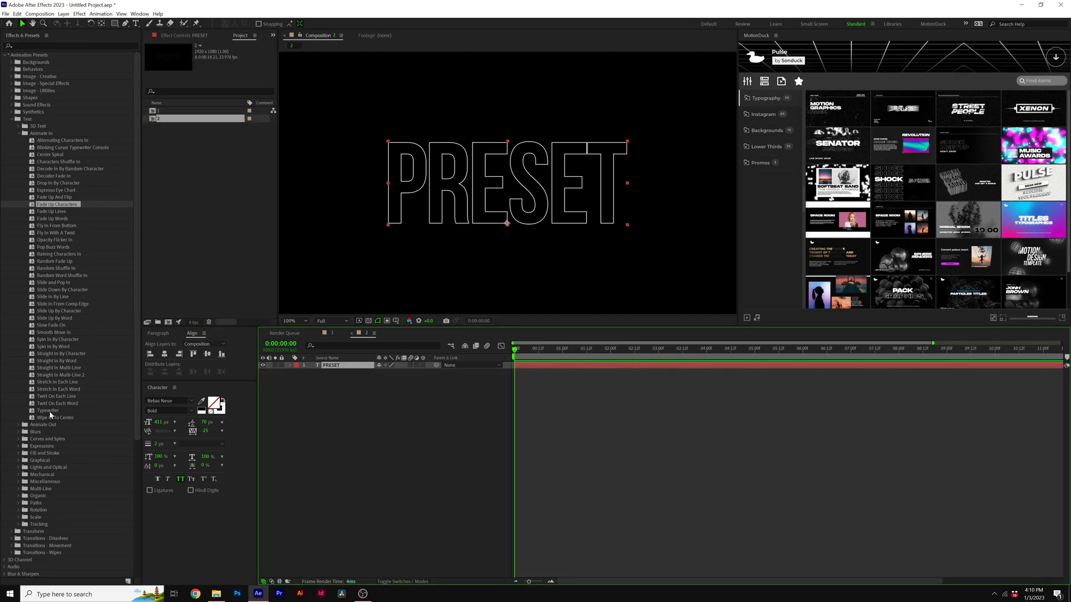
drag(49, 412, 329, 366)
key(space)
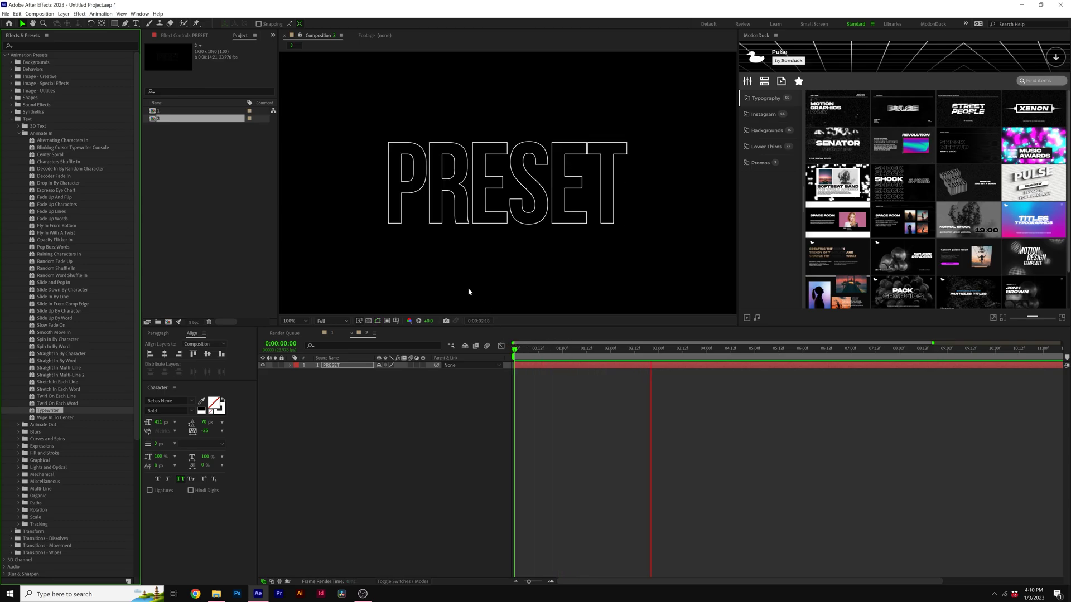
click(321, 368)
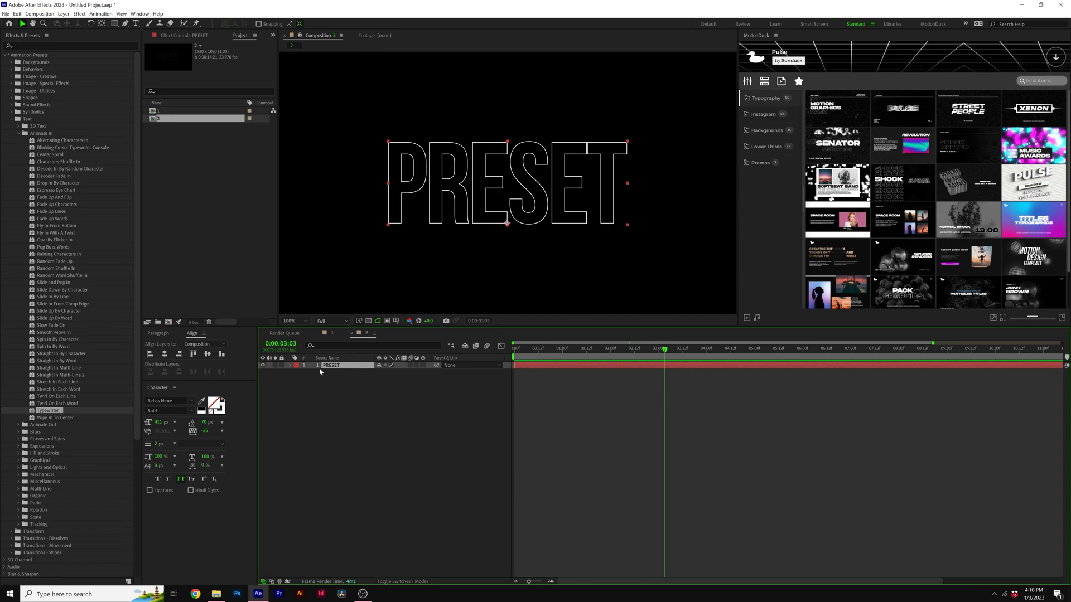
key(u)
key(u)
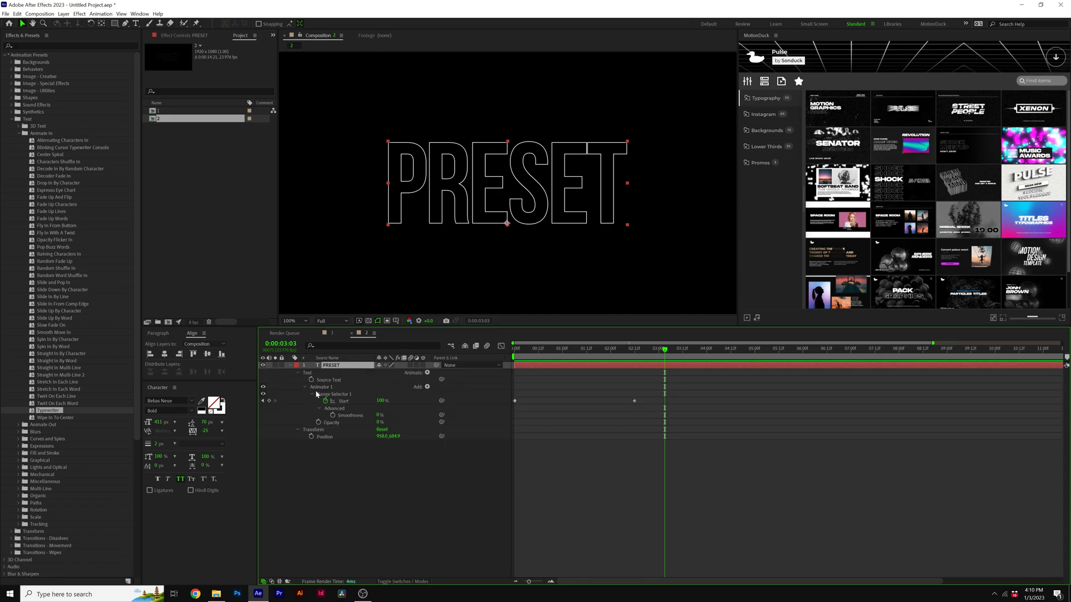
click(319, 389)
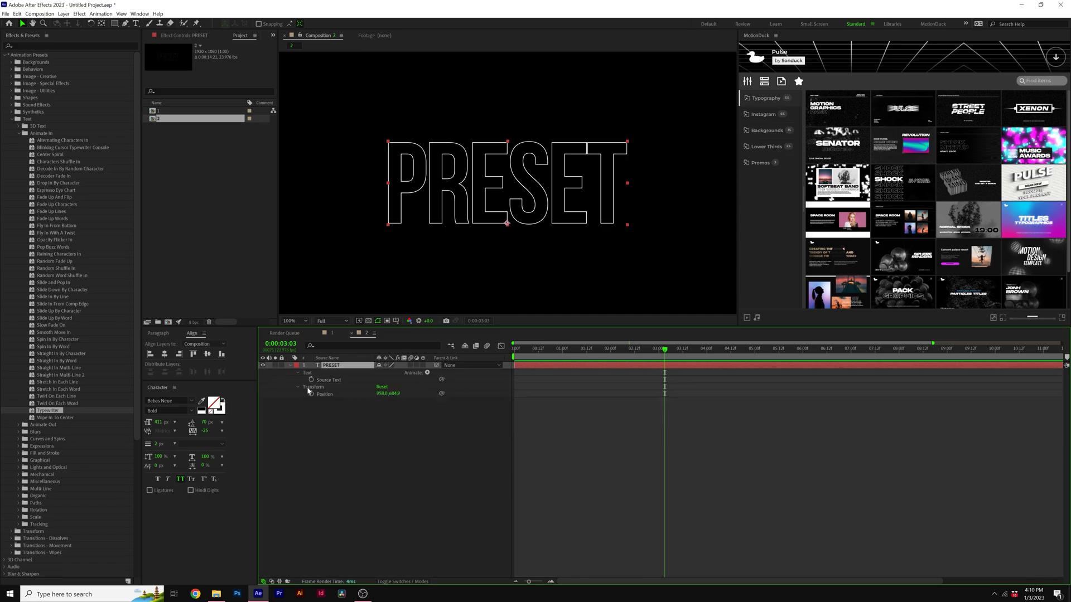
Delete the Typewriter animator, apply Slow Fade On to PRESET, and preview it
key(Delete)
click(46, 326)
drag(42, 329, 353, 365)
key(space)
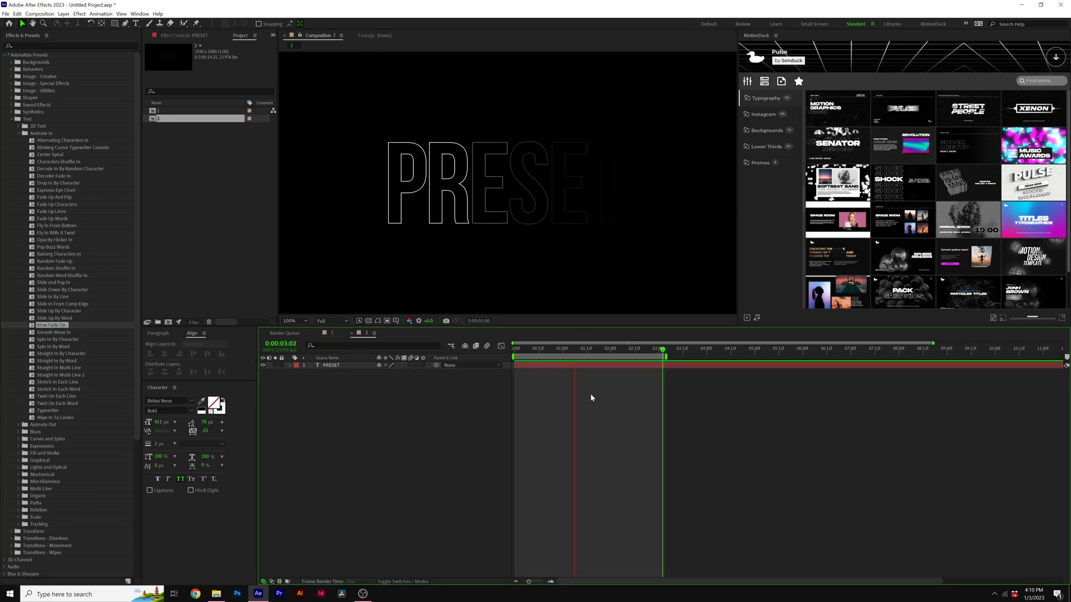
Apply Decoder Fade In to PRESET, preview it, then undo it
click(54, 176)
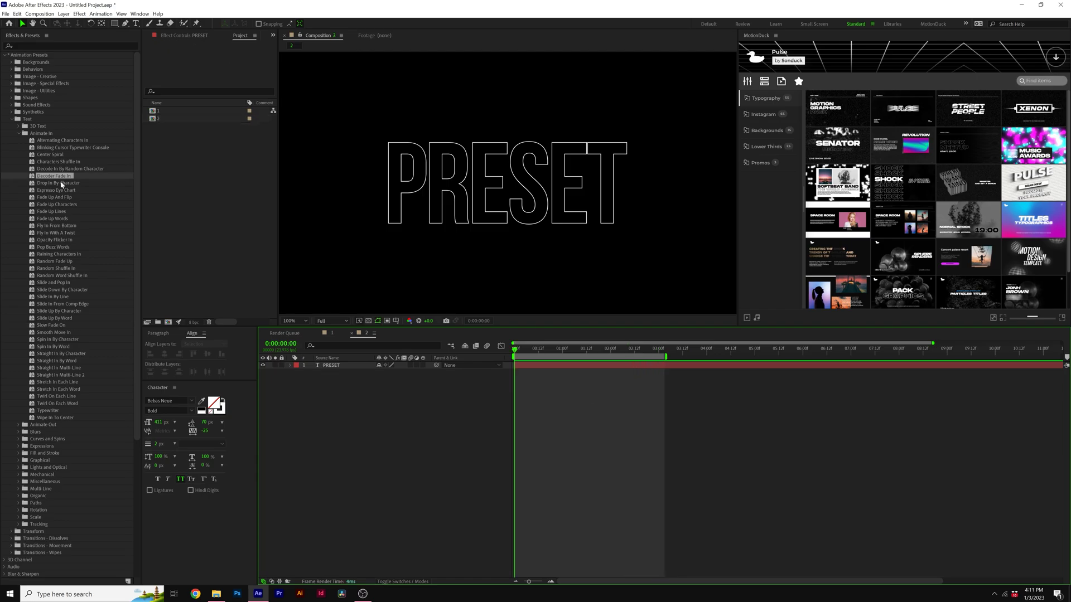
drag(46, 176, 335, 366)
key(space)
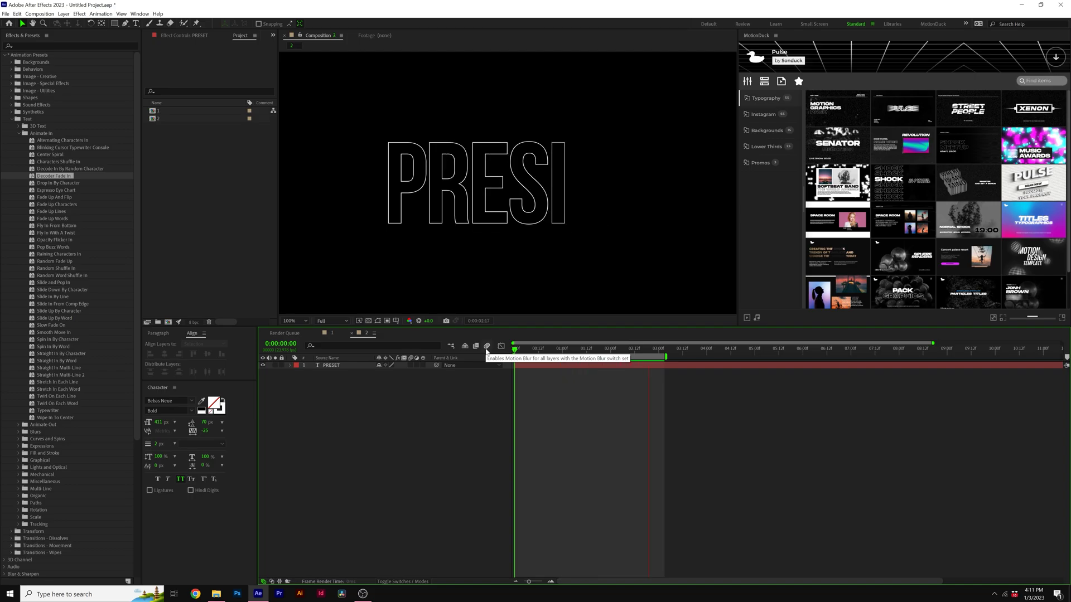
key(ctrl+z)
Apply Random Fade Up to PRESET and preview it, then collapse the Animate In presets
drag(55, 262, 334, 366)
click(365, 412)
key(space)
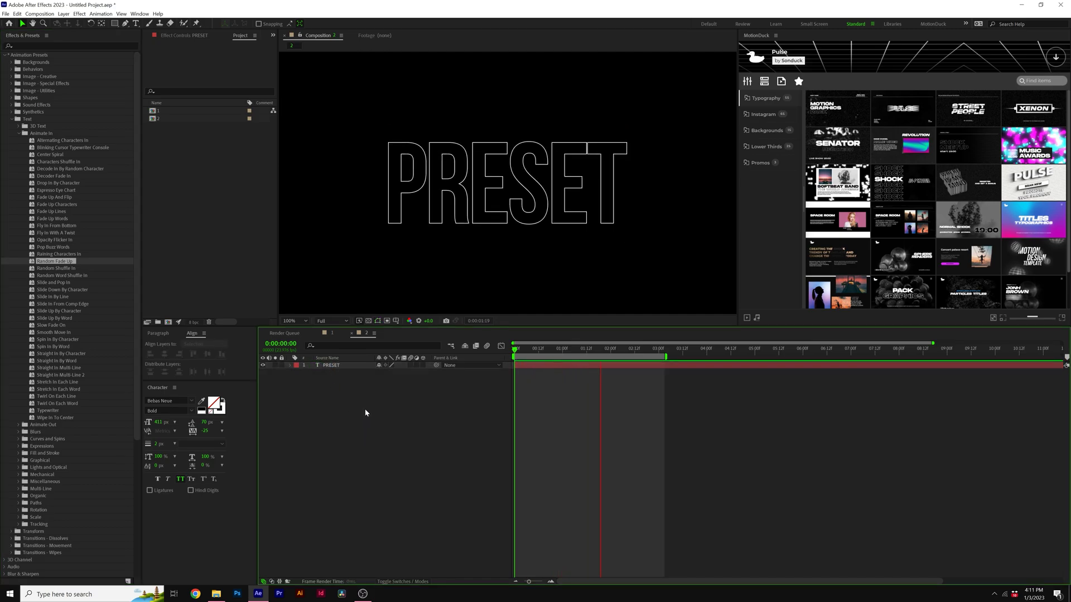
click(19, 131)
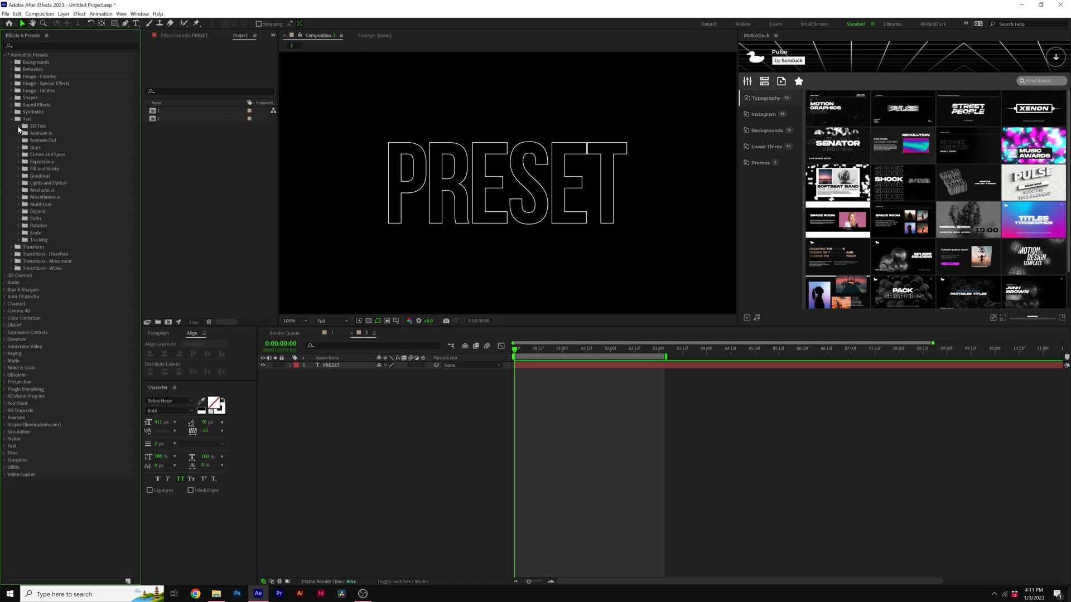
Apply 3D Text > 3D Basic Rotate Y Cascade to the PRESET layer and preview it
click(19, 126)
click(45, 155)
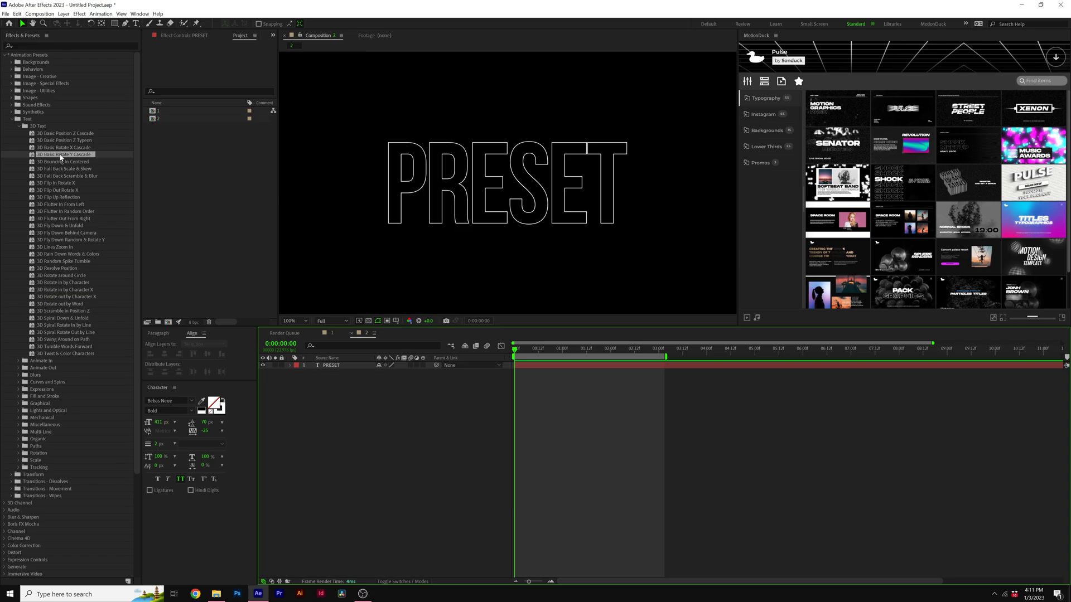
drag(62, 158, 324, 368)
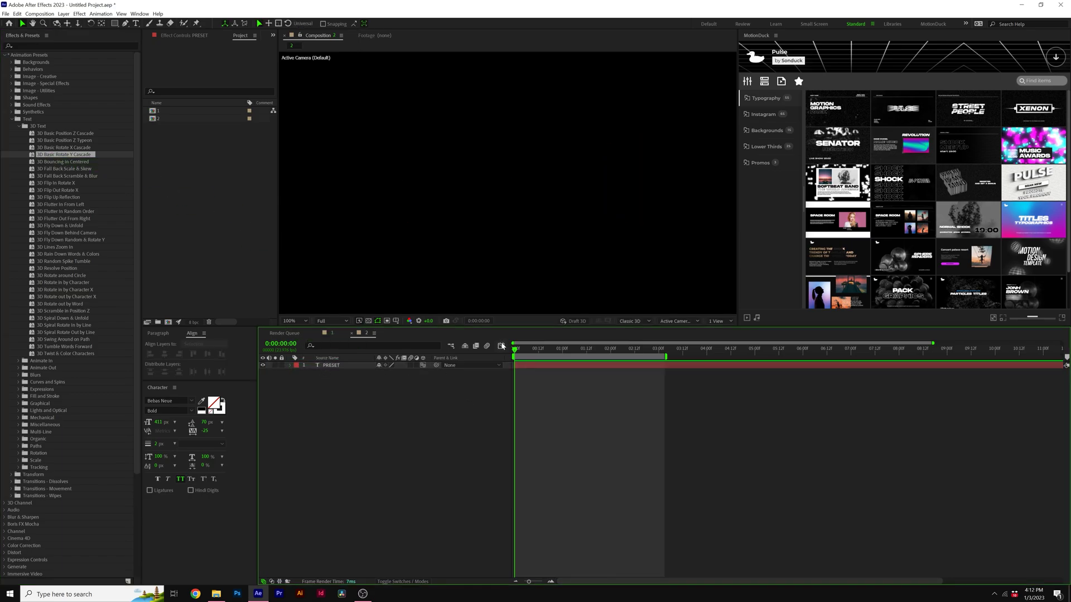
key(space)
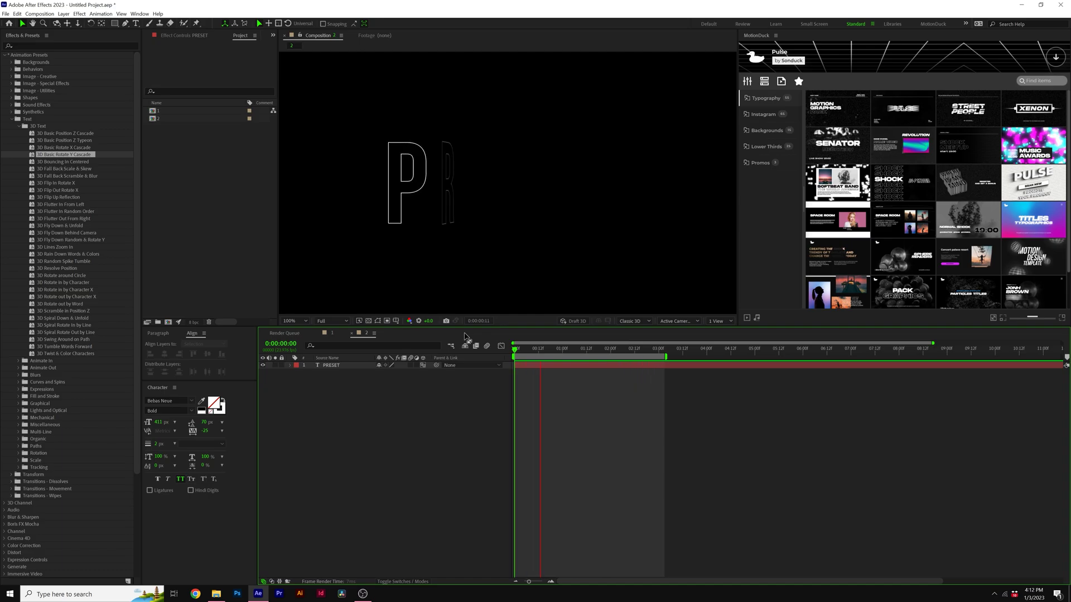
click(271, 363)
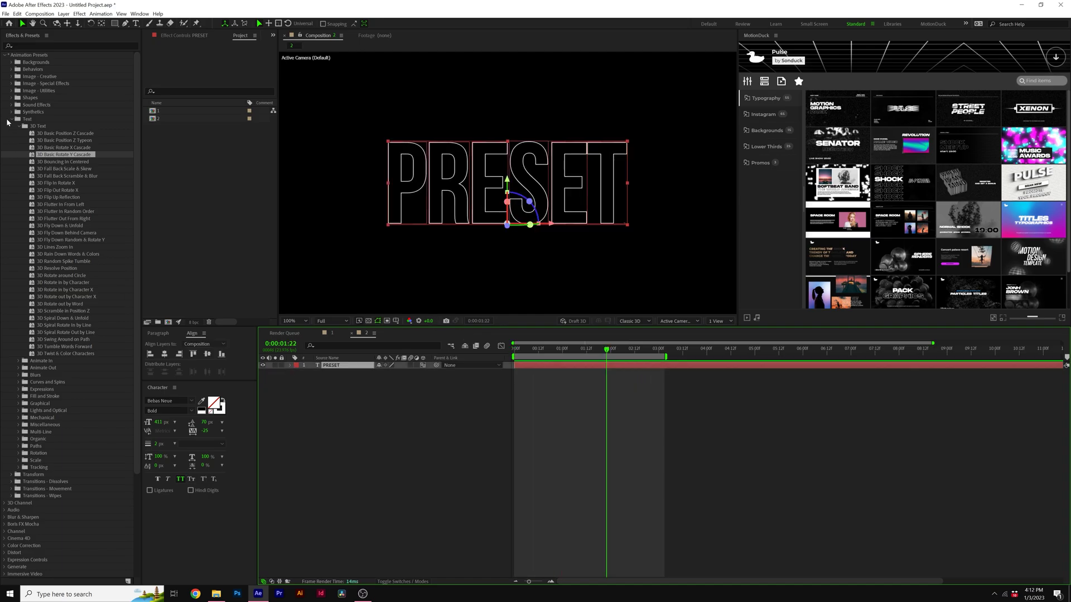
Apply the Blurs > Evaporate preset to the PRESET layer and preview it
click(18, 126)
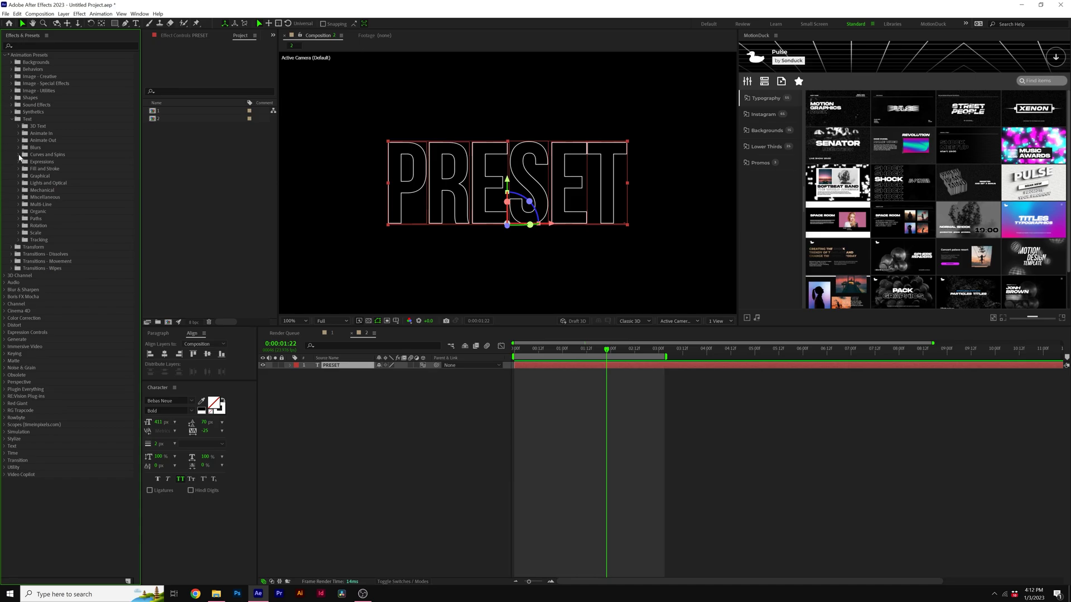
click(19, 148)
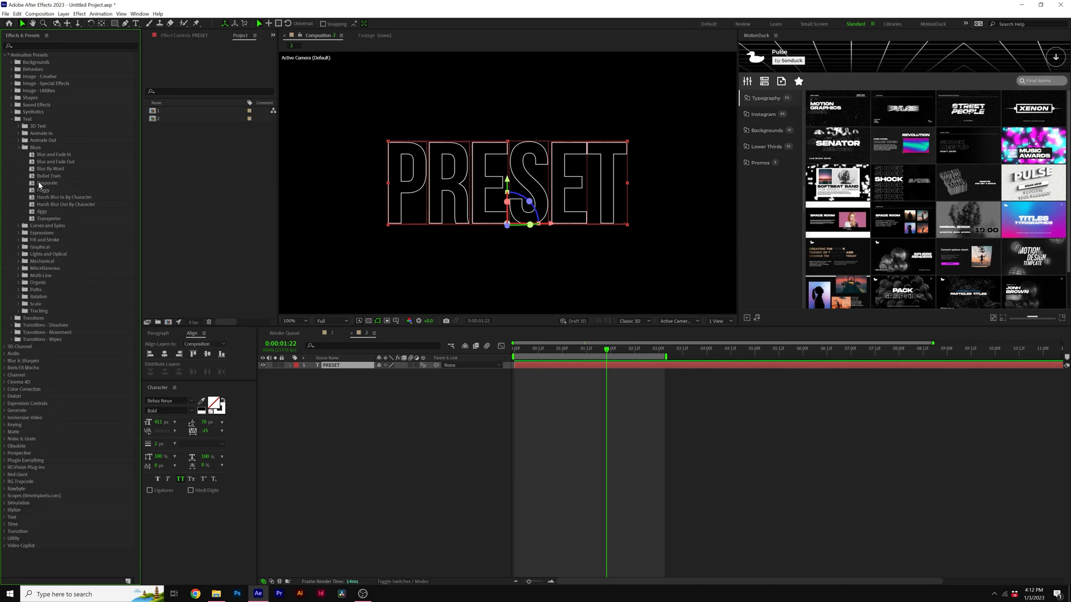
drag(41, 183, 326, 365)
click(463, 392)
key(space)
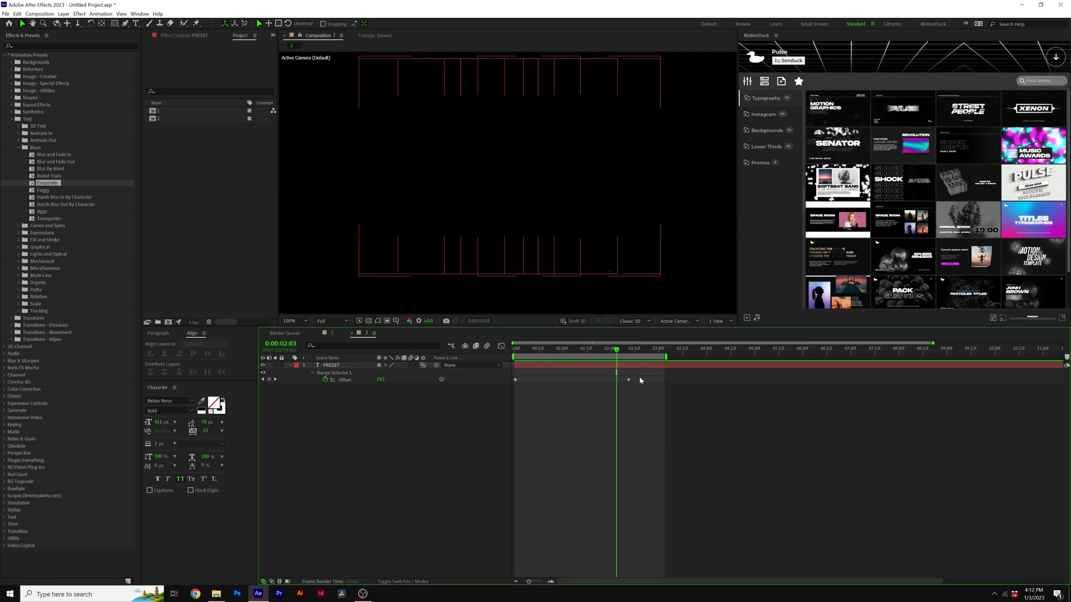
Time-reverse both Offset keyframes so the text materialises, and preview from the start
drag(640, 376, 495, 396)
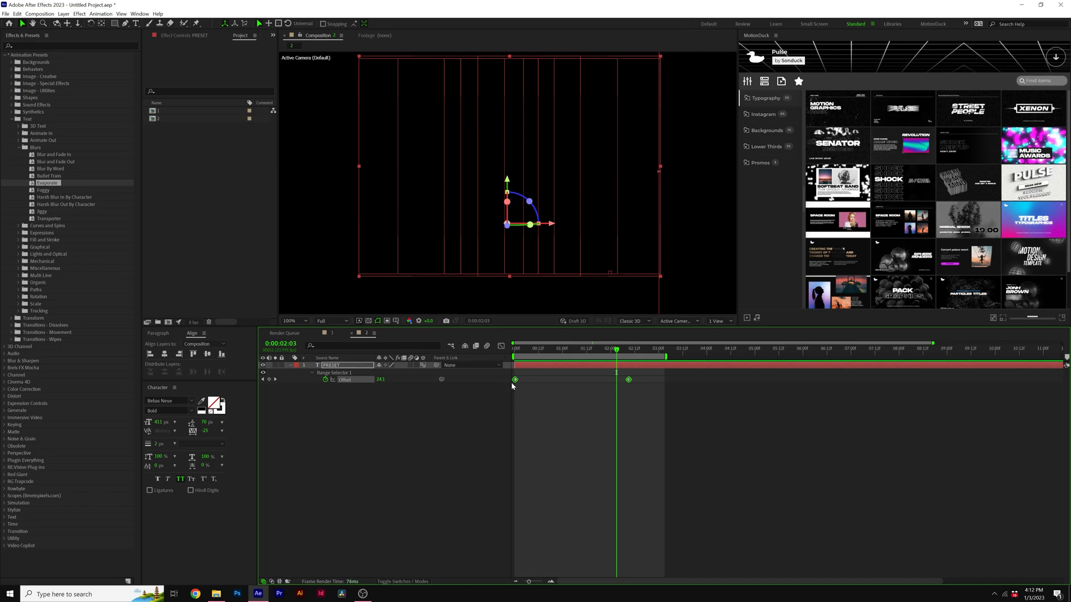
right_click(515, 380)
mouse_move(555, 497)
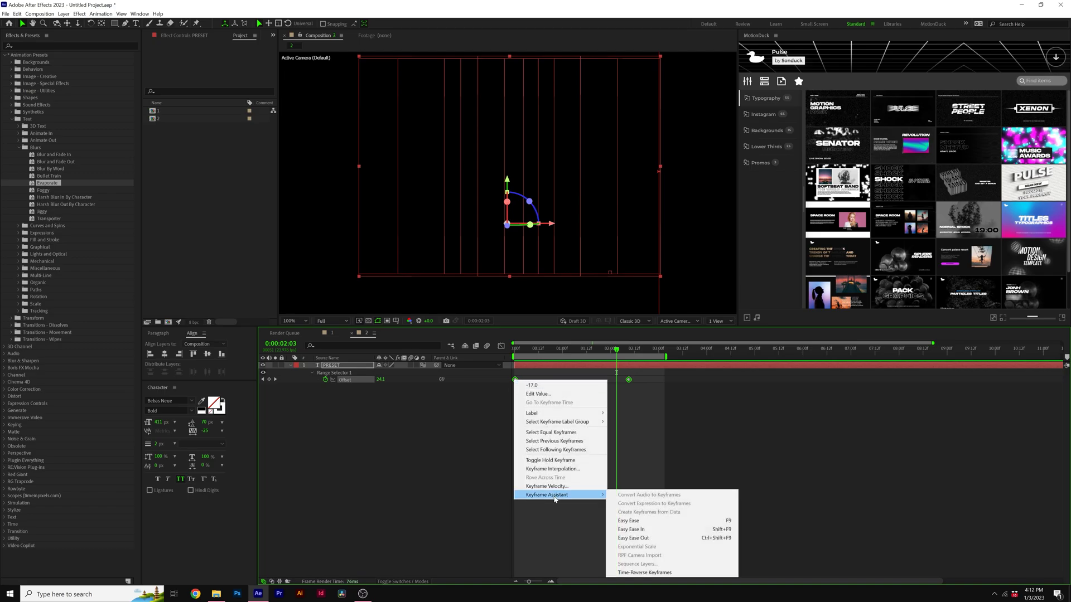
click(619, 572)
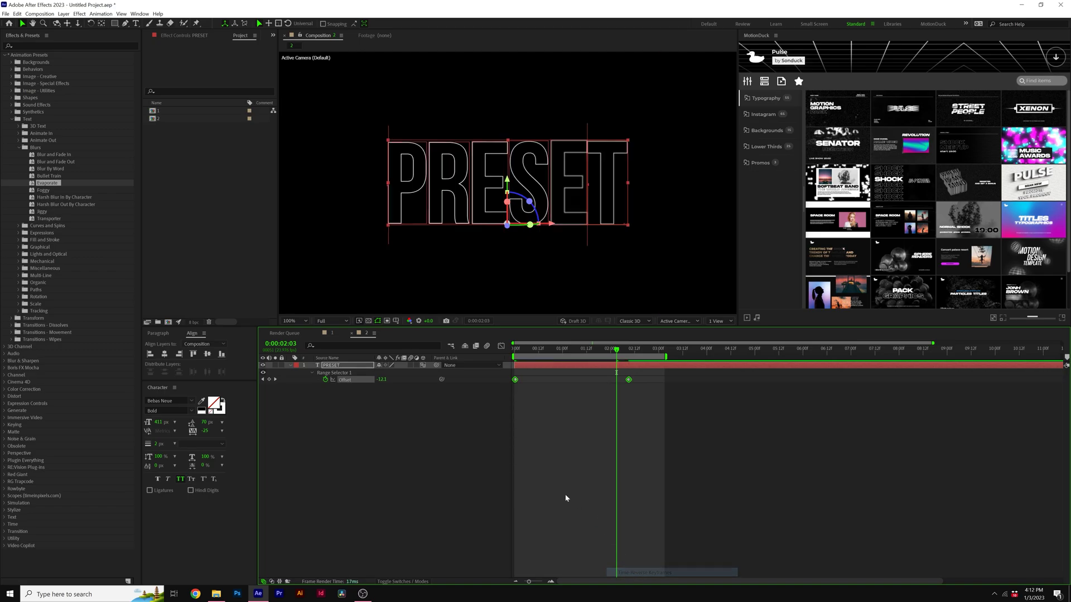
click(567, 498)
click(516, 350)
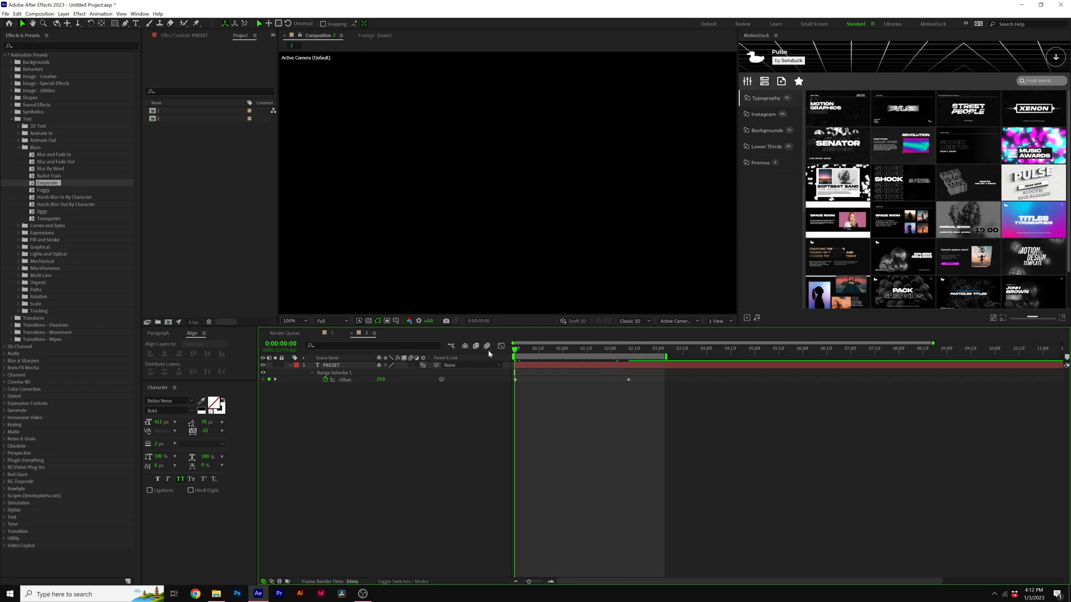
key(space)
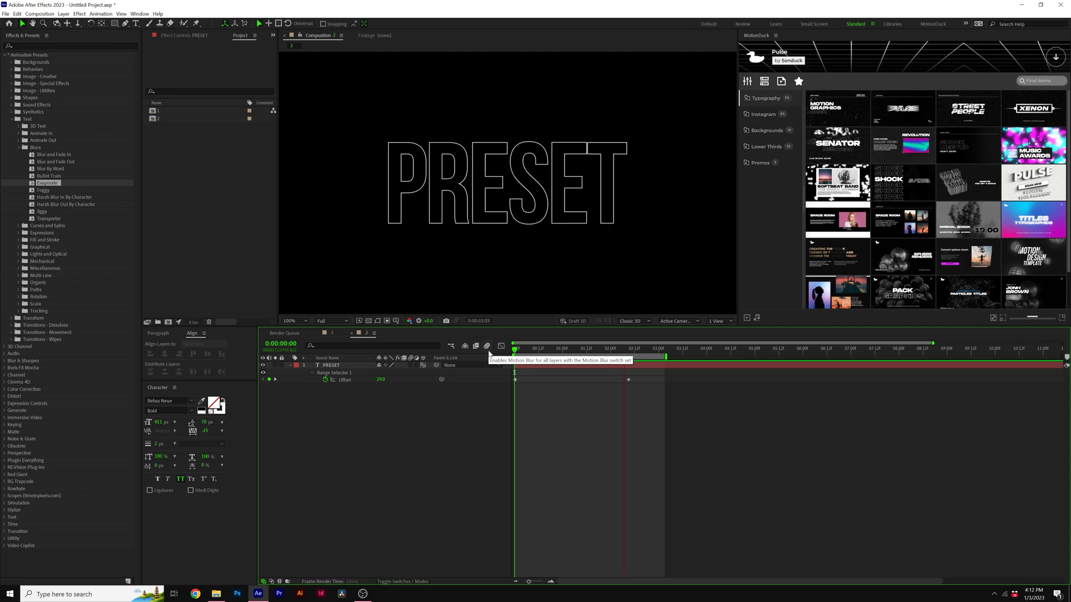
click(19, 147)
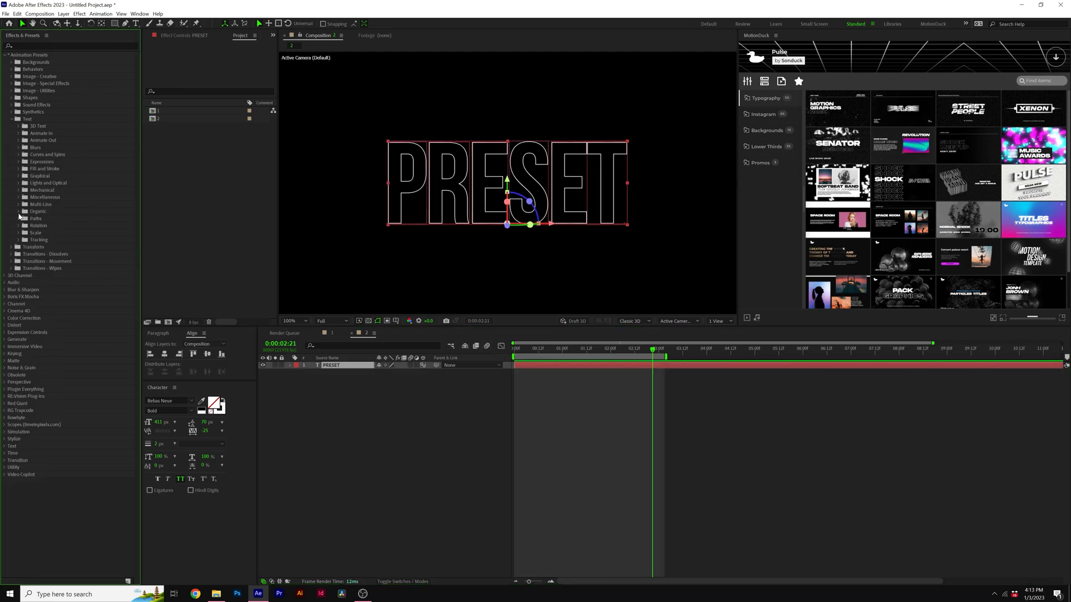
Apply Organic > Wheatfield to the PRESET layer and preview the swaying letters
click(19, 211)
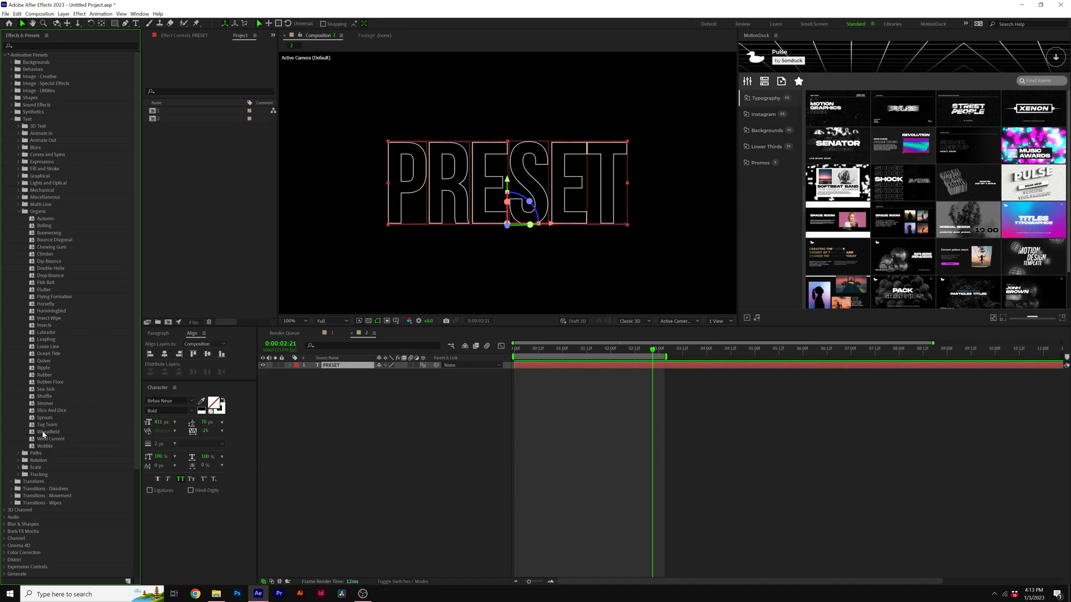
drag(48, 431, 349, 366)
key(space)
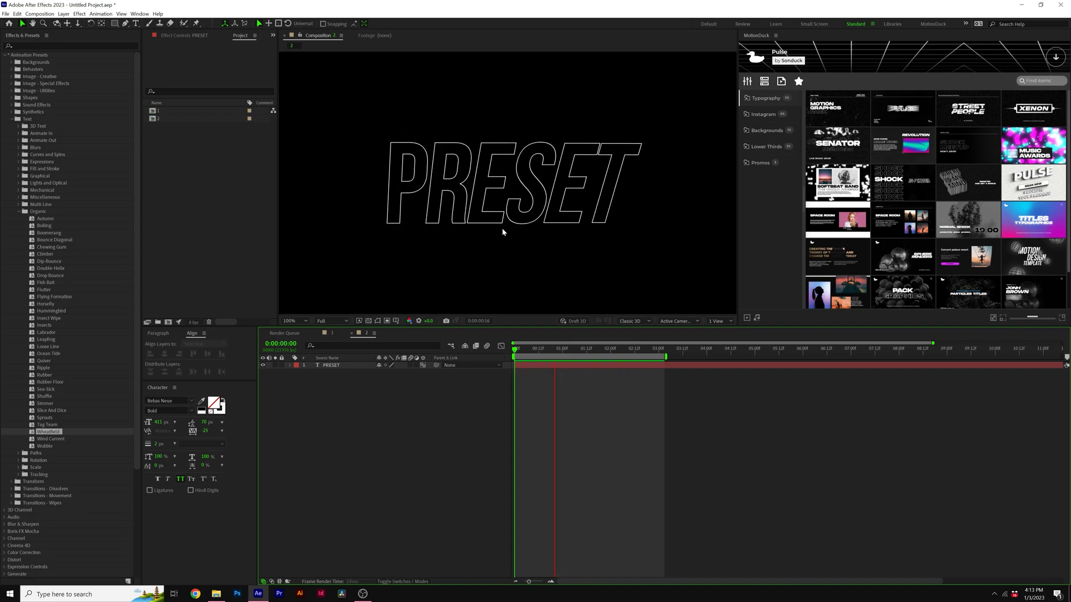
Apply Mechanical > Warp 9.8 to the PRESET layer and preview it
click(331, 364)
double_click(48, 431)
click(18, 212)
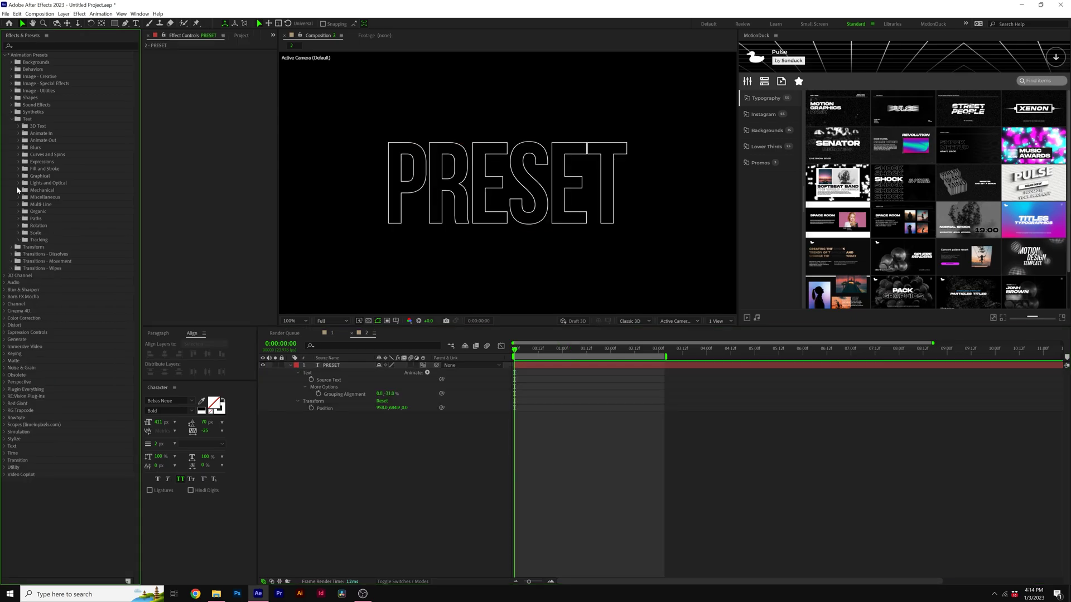
click(18, 190)
drag(44, 332, 334, 366)
click(443, 493)
key(space)
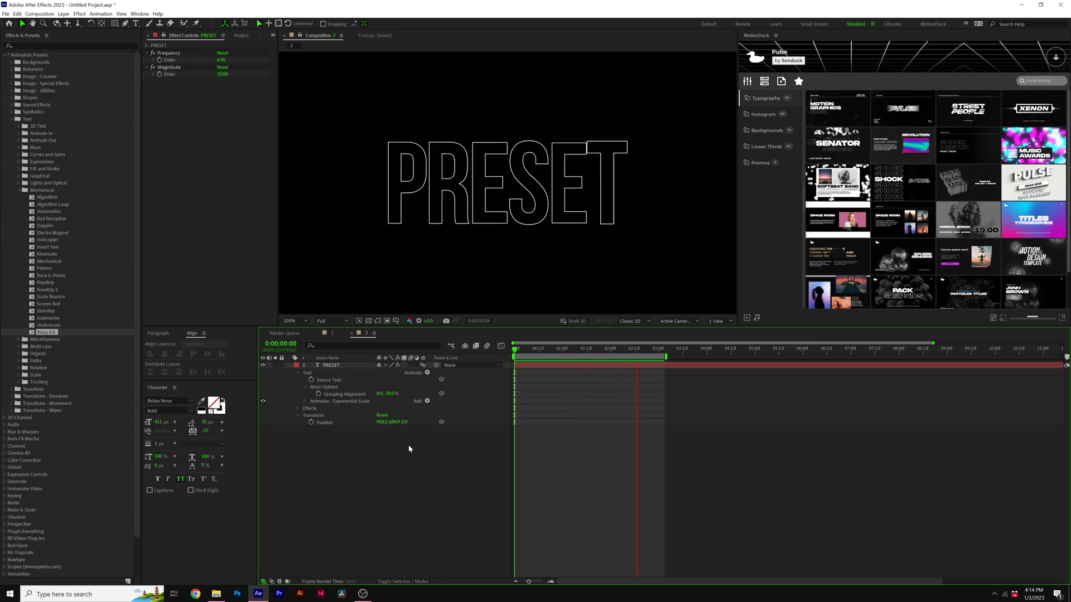
key(space)
Delete the Animator - Exponential Scale group from the PRESET layer
click(338, 366)
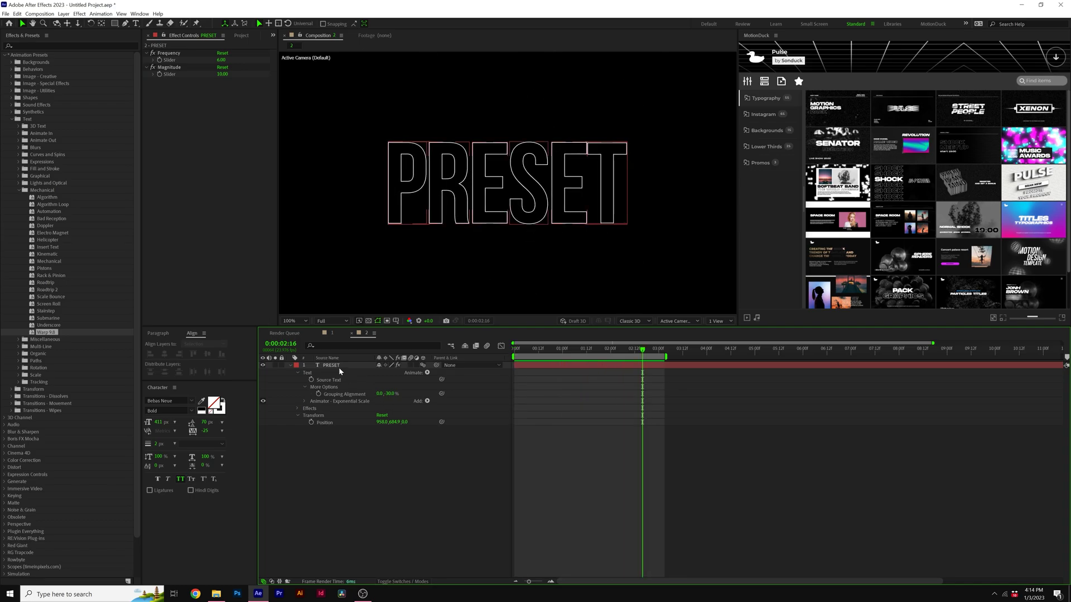
click(334, 402)
key(Delete)
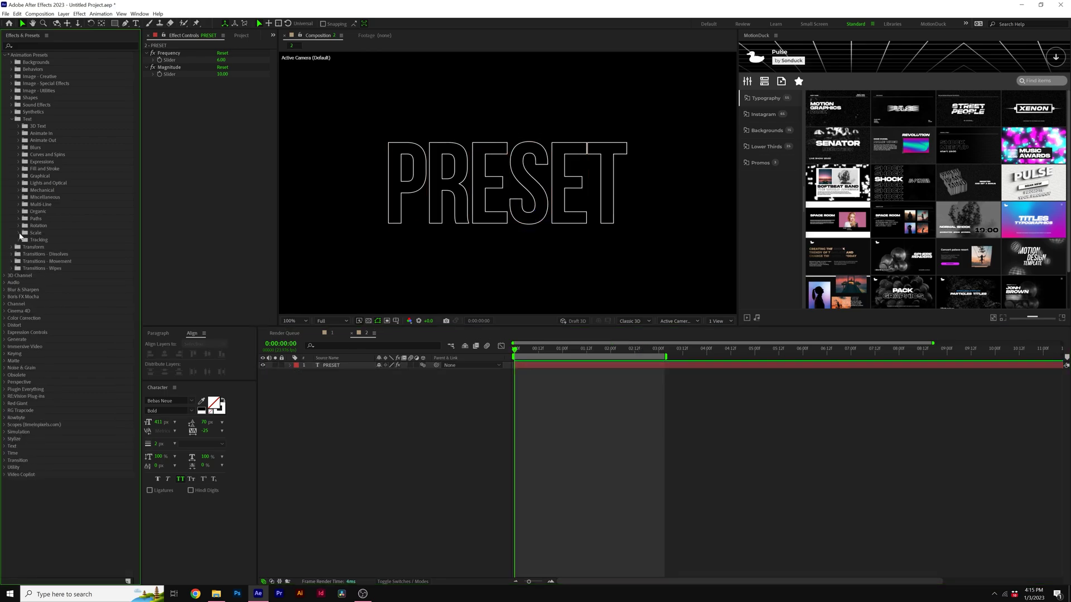
Apply Scale > Zoom Forward to the PRESET layer, preview it twice, and return to the start
click(19, 233)
drag(50, 311, 334, 366)
key(space)
key(space)
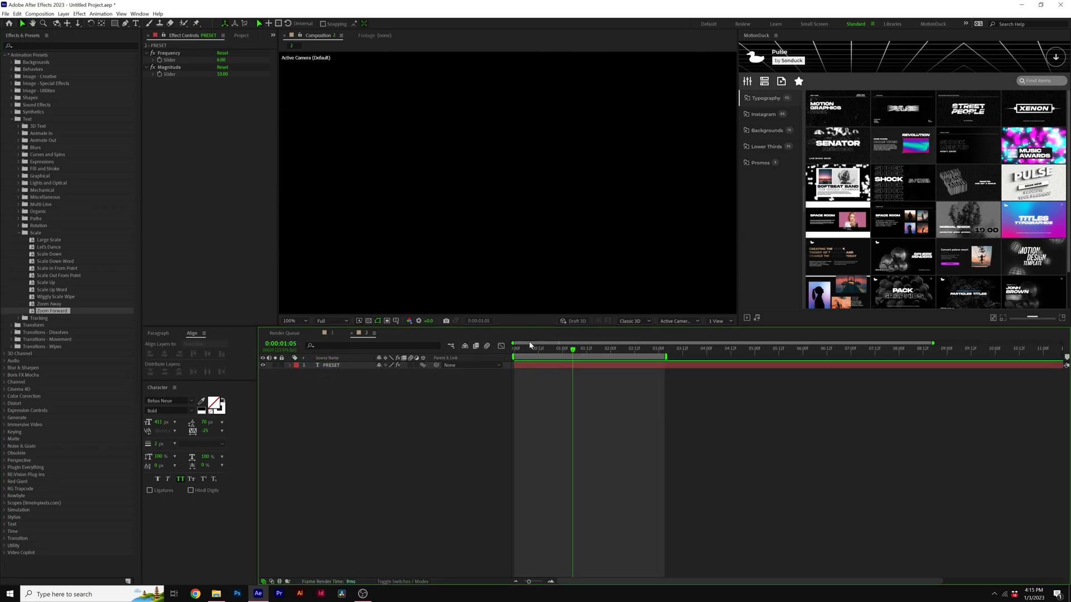
key(Home)
key(space)
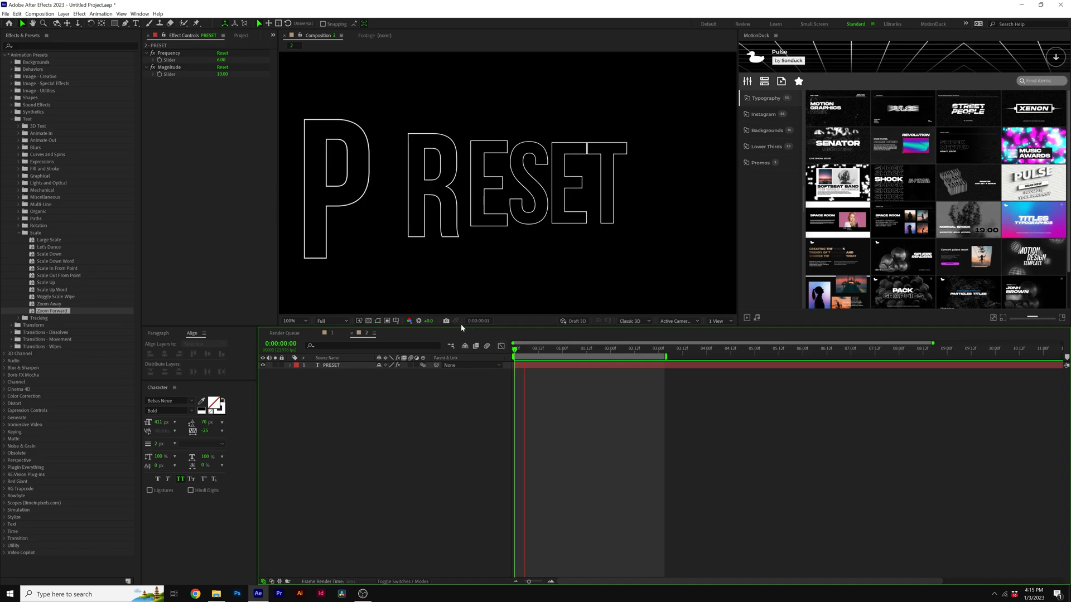
key(space)
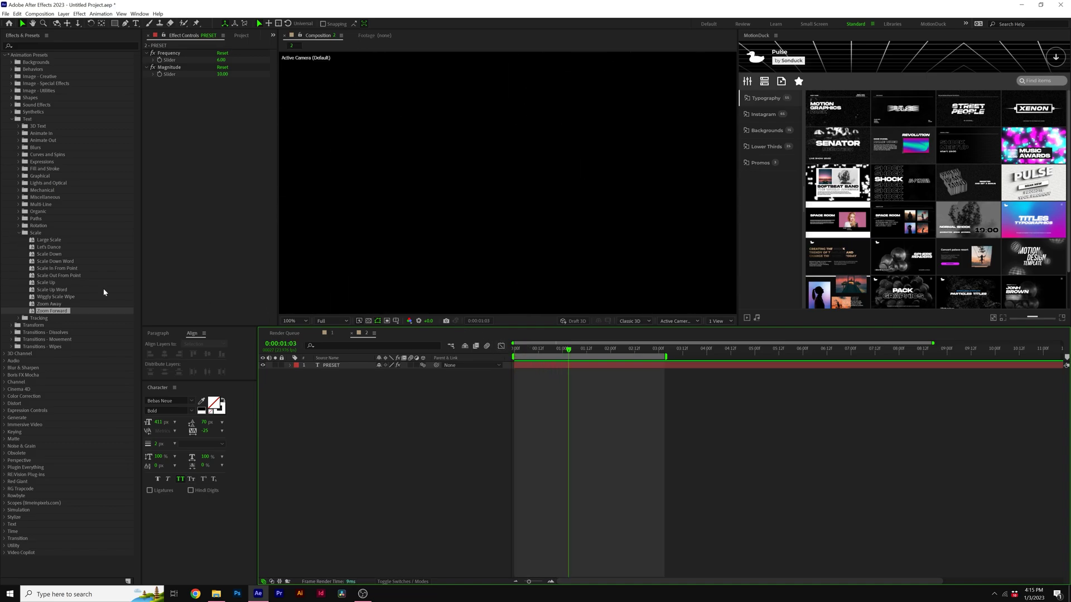
key(Home)
click(19, 233)
Apply the Lights and Optical Broadway preset to the PRESET layer and preview its flashing
click(18, 183)
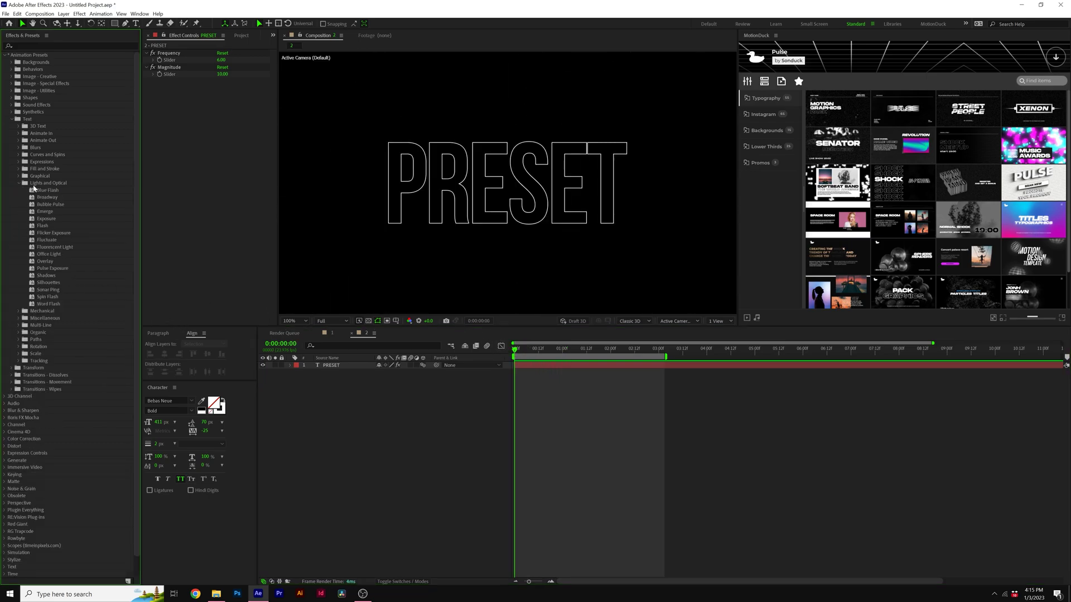
drag(46, 197, 354, 365)
click(424, 418)
key(space)
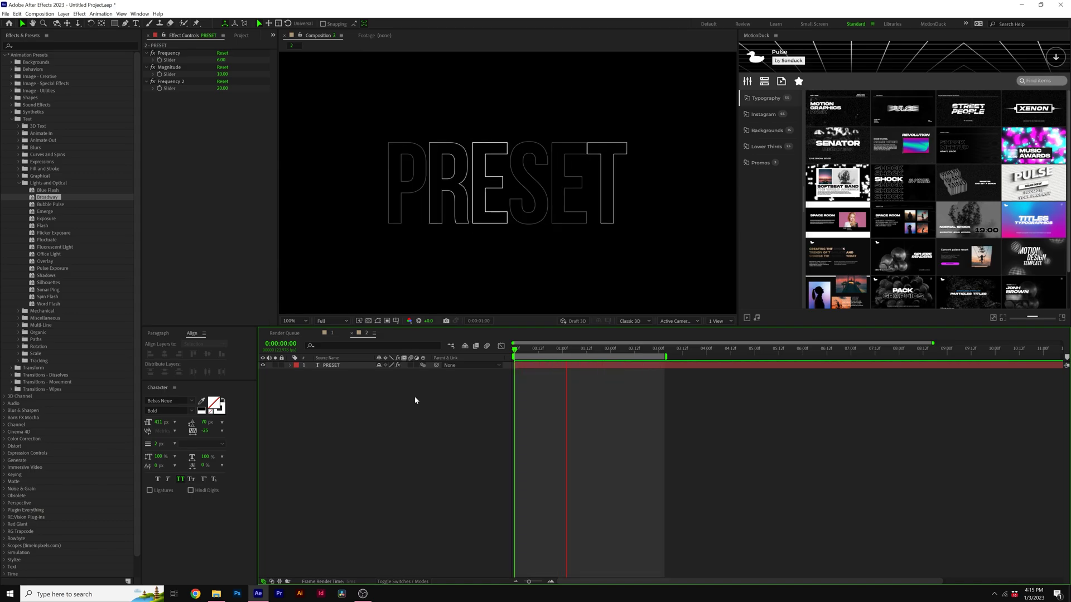
key(space)
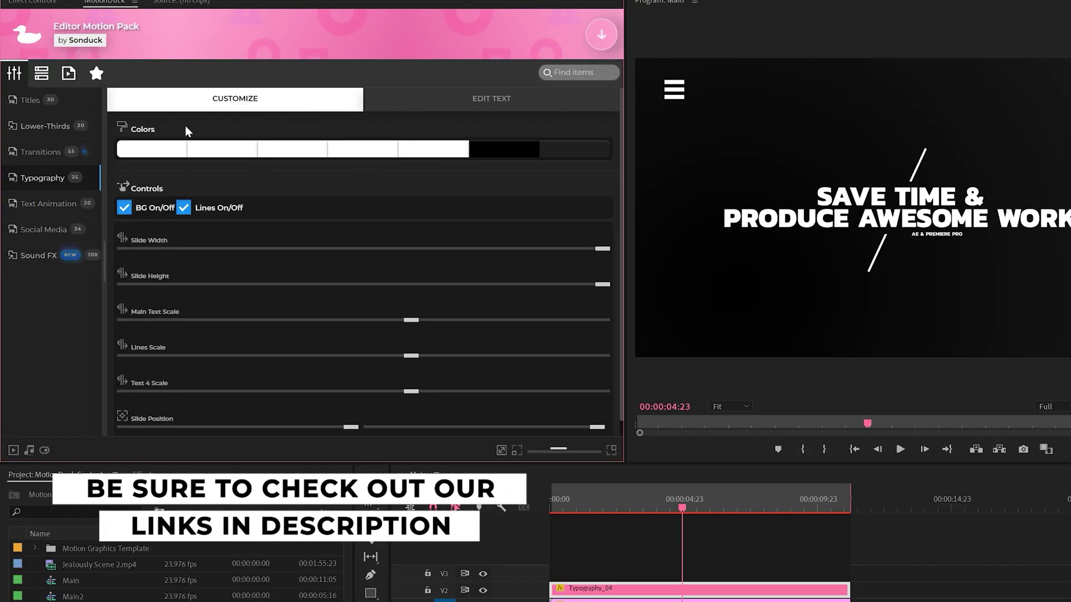
Set the MotionDuck template's first colour to red #e81919
click(178, 149)
click(231, 172)
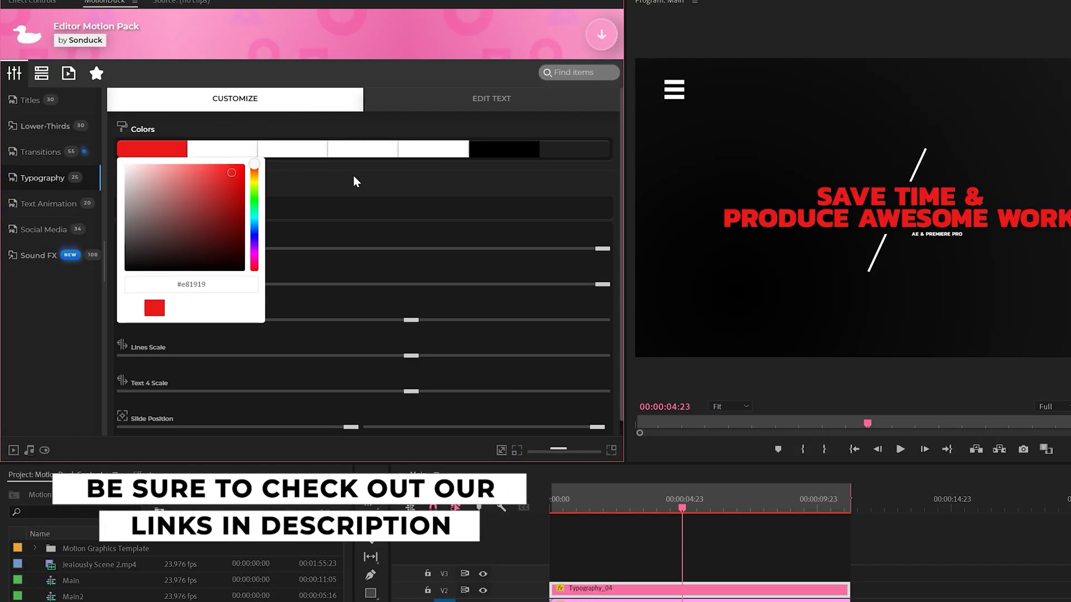